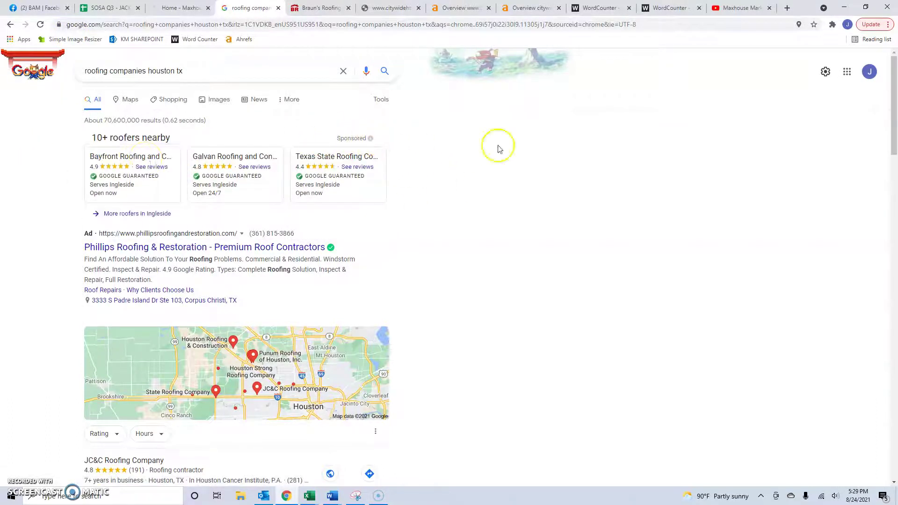
- Examine the Google results for "roofing companies houston tx", from the ads and map listings down to the organic results
scroll(332, 140, "down", 3)
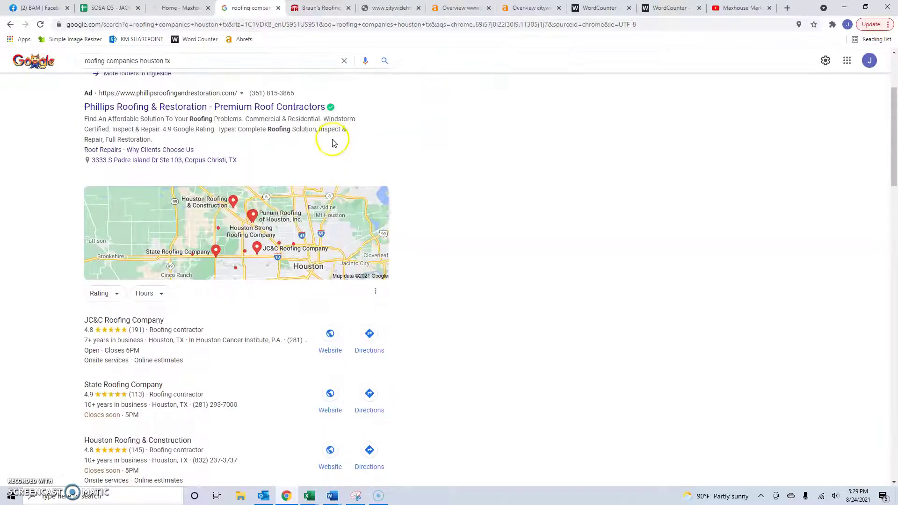
scroll(371, 139, "down", 3)
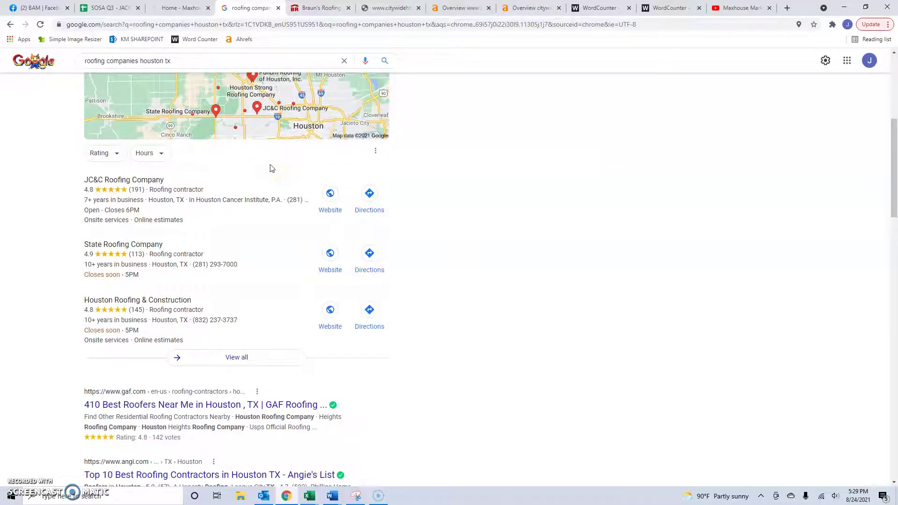
scroll(271, 168, "down", 6)
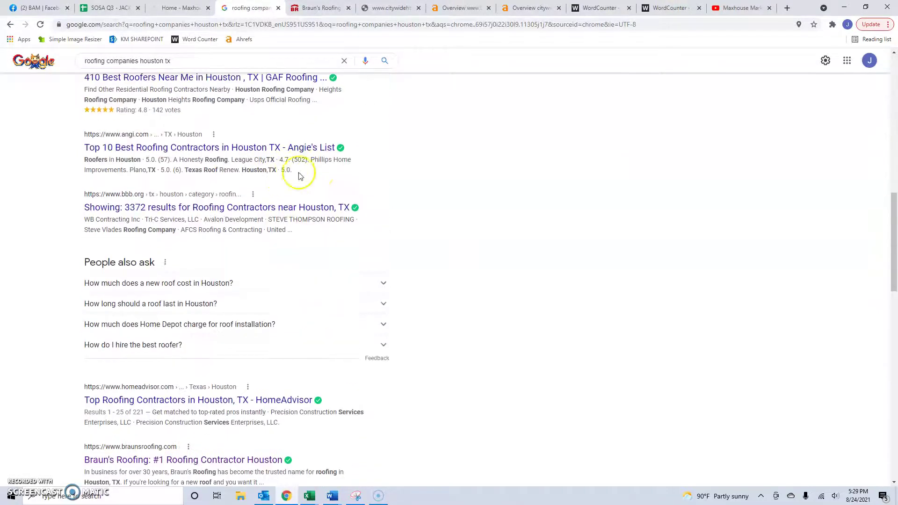
scroll(291, 175, "up", 1)
scroll(267, 202, "down", 3)
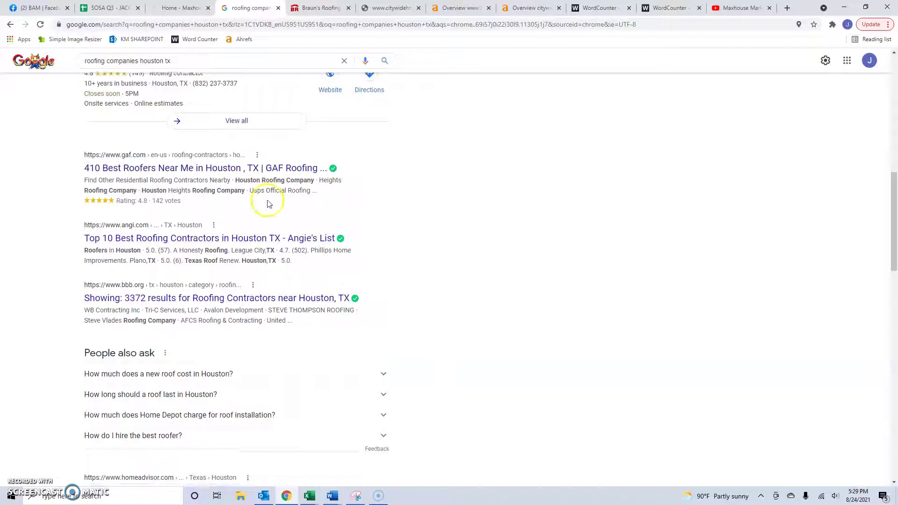
scroll(270, 202, "up", 1)
scroll(419, 159, "up", 1)
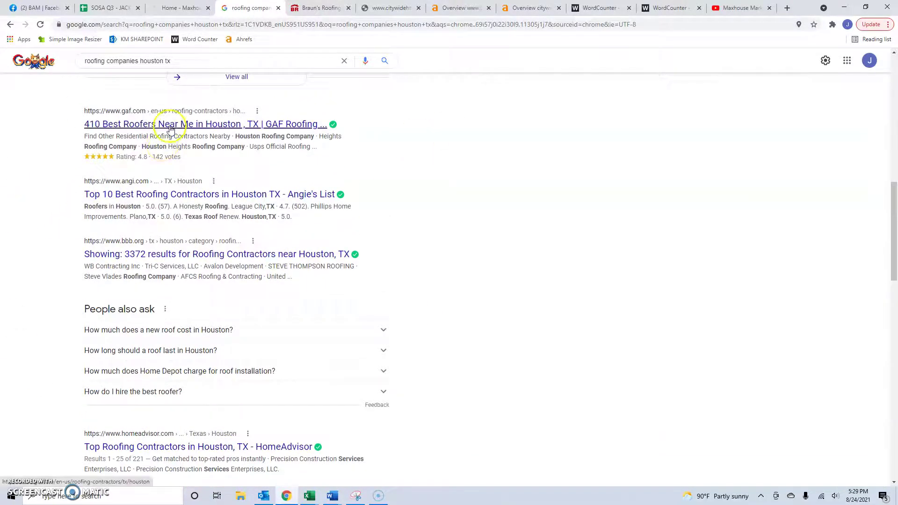
scroll(164, 279, "down", 5)
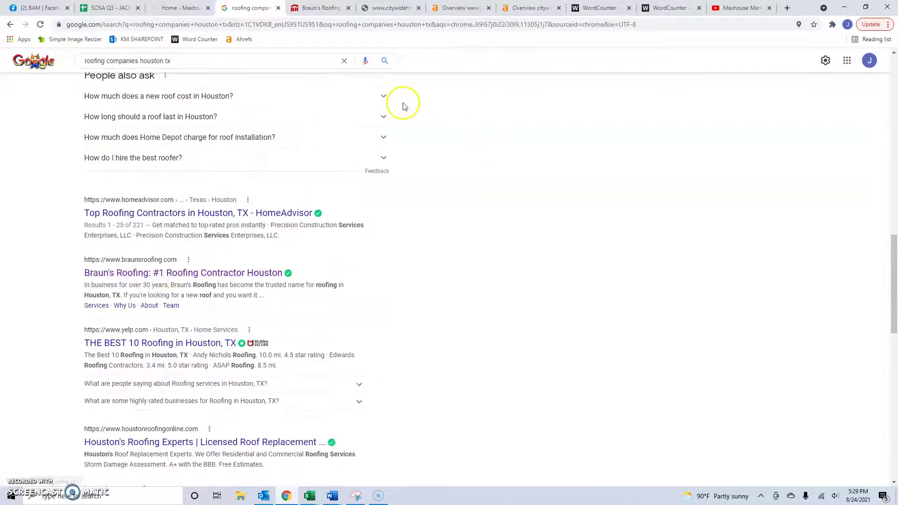
scroll(397, 110, "up", 3)
scroll(187, 248, "up", 2)
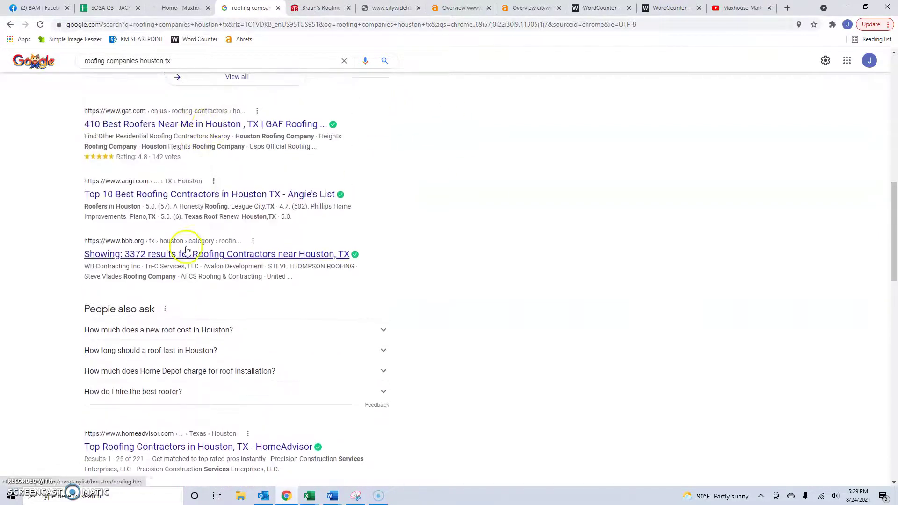
scroll(214, 191, "down", 6)
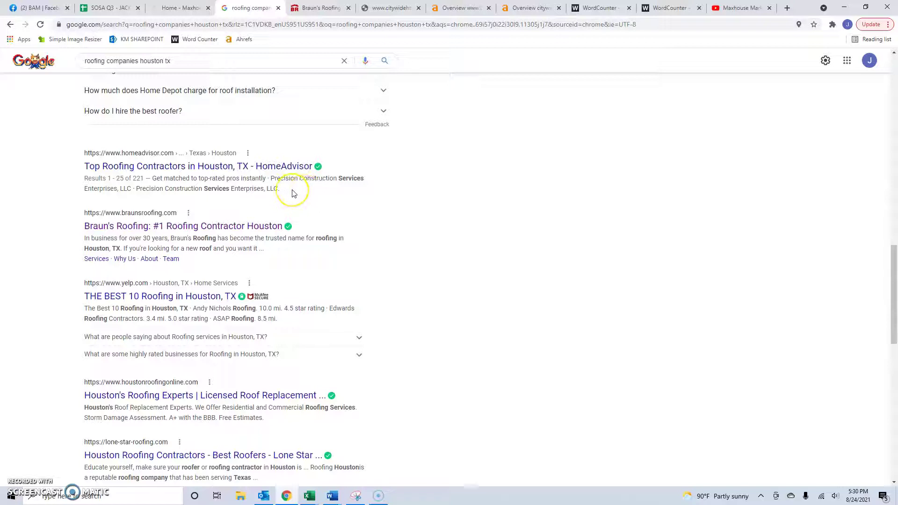
- Review the Braun's Roofing homepage, including its intro text, customer reviews and roofing services content
left_click(320, 7)
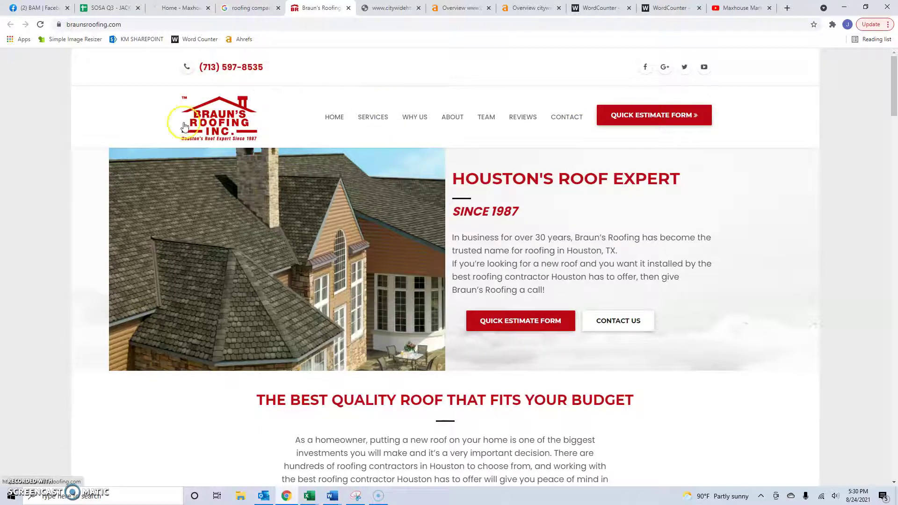
scroll(659, 194, "down", 3)
scroll(659, 189, "down", 2)
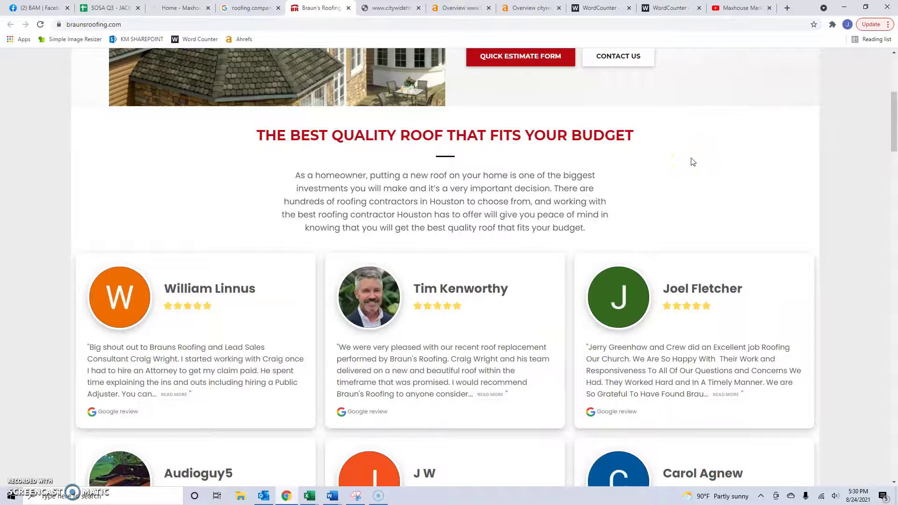
scroll(692, 162, "down", 15)
scroll(699, 163, "down", 10)
scroll(708, 165, "up", 20)
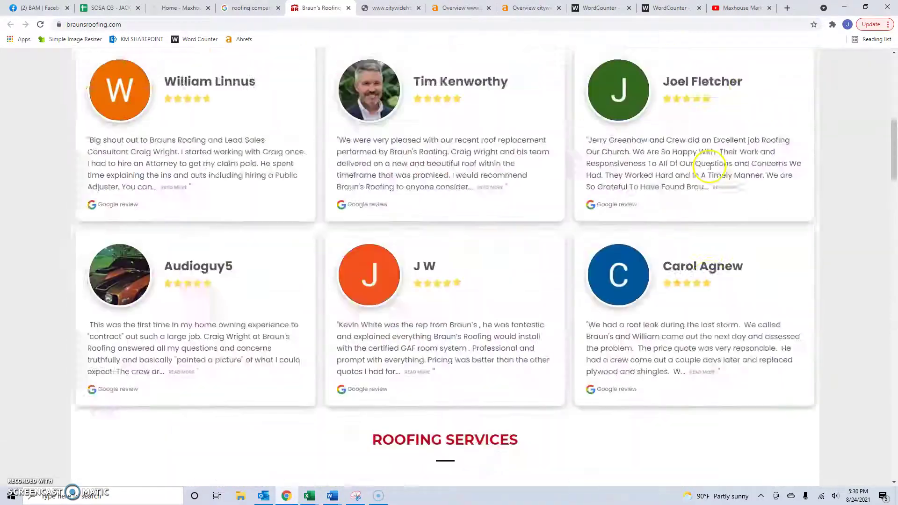
scroll(708, 168, "up", 10)
- Select all text on the Braun's Roofing homepage and check its word count in WordCounter
left_click_drag(152, 66, 720, 500)
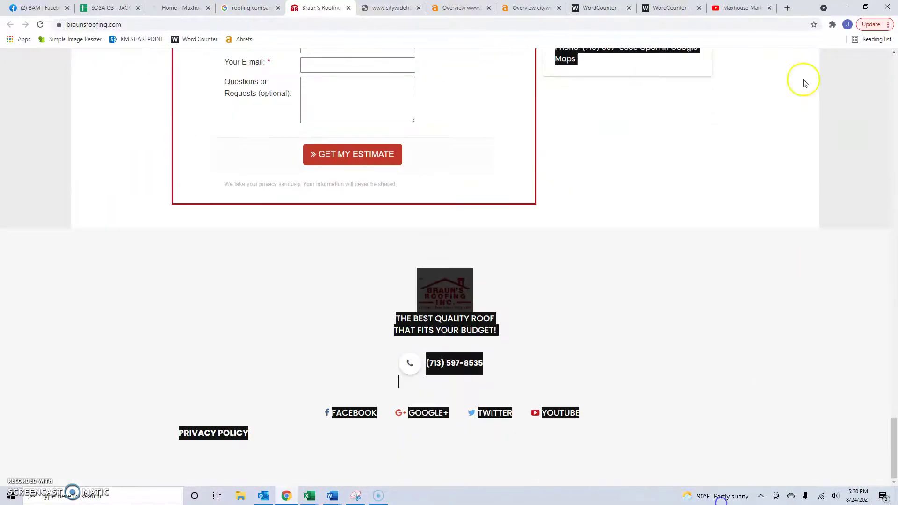
left_click(598, 7)
left_click(188, 193)
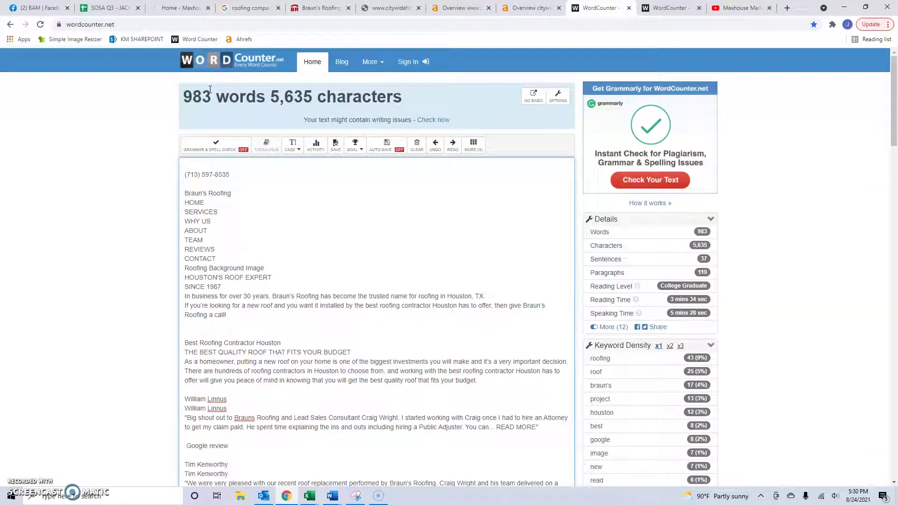
- Copy all the text of the citywidehtx.com homepage into the second WordCounter page to count its words
left_click(392, 7)
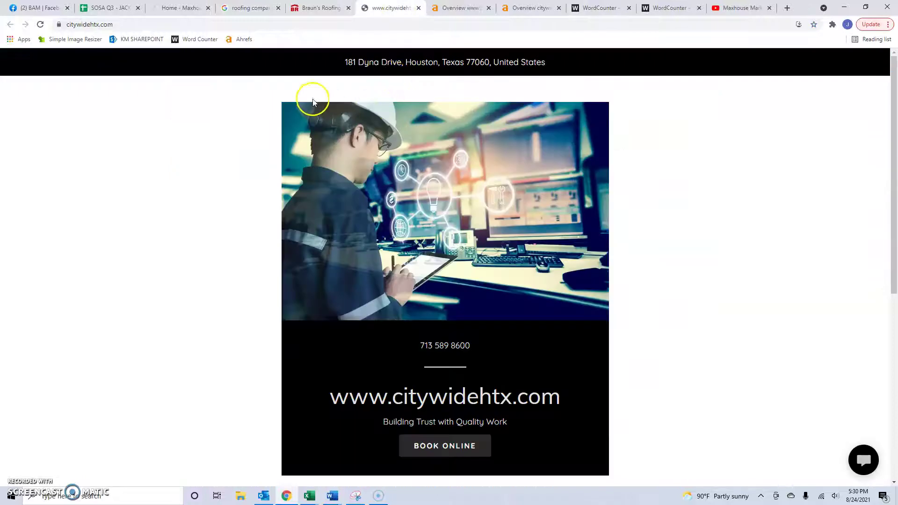
left_click_drag(333, 60, 659, 503)
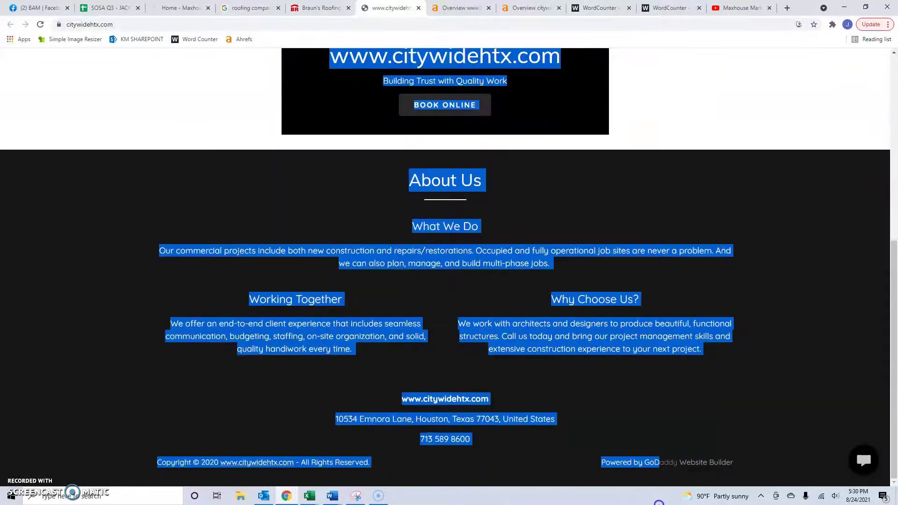
scroll(689, 245, "up", 6)
key("ctrl+c")
left_click(700, 2)
key("ctrl+v")
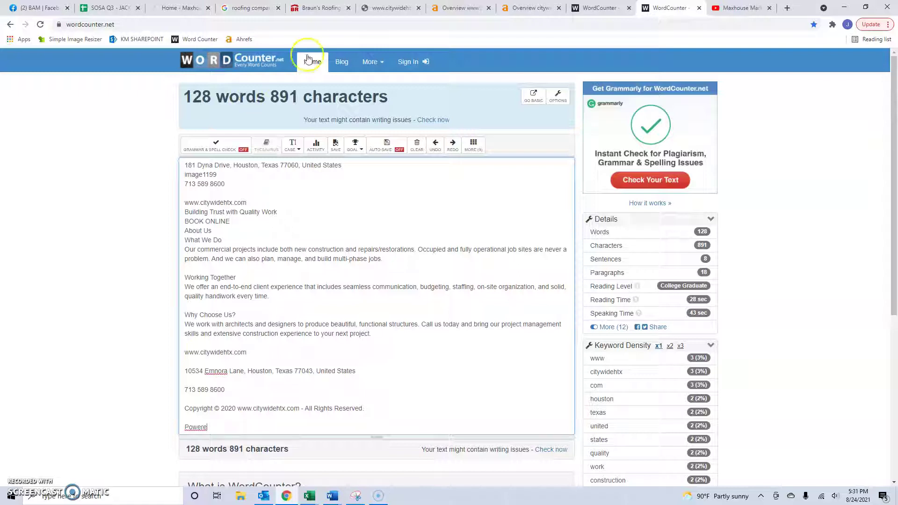
- Highlight the Google query "roofing companies houston tx" and compare the Ahrefs traffic value and PPC figures of braunsroofing.com and citywidehtx.com
left_click(250, 8)
triple_click(201, 61)
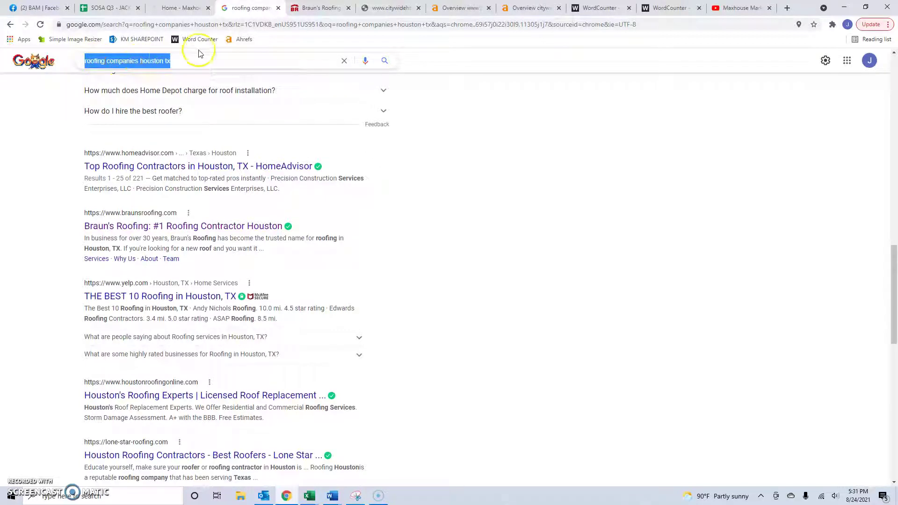
left_click(461, 8)
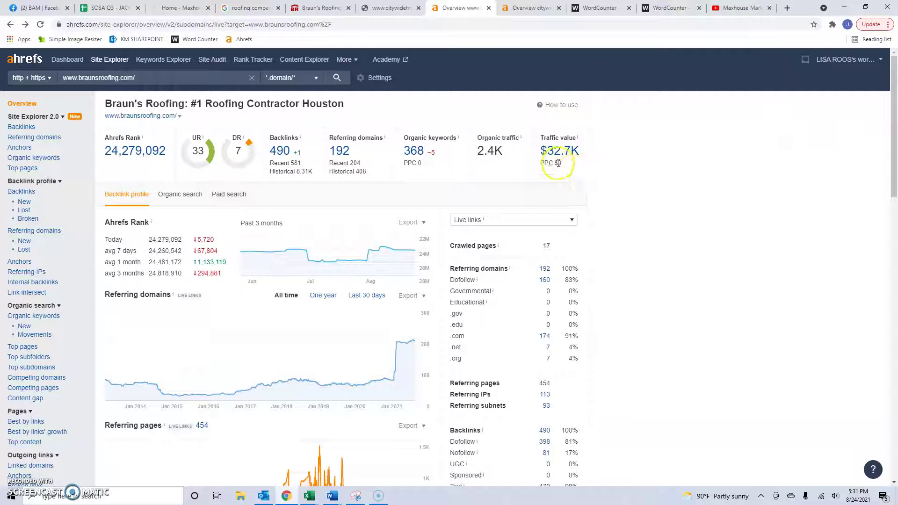
left_click_drag(566, 163, 543, 164)
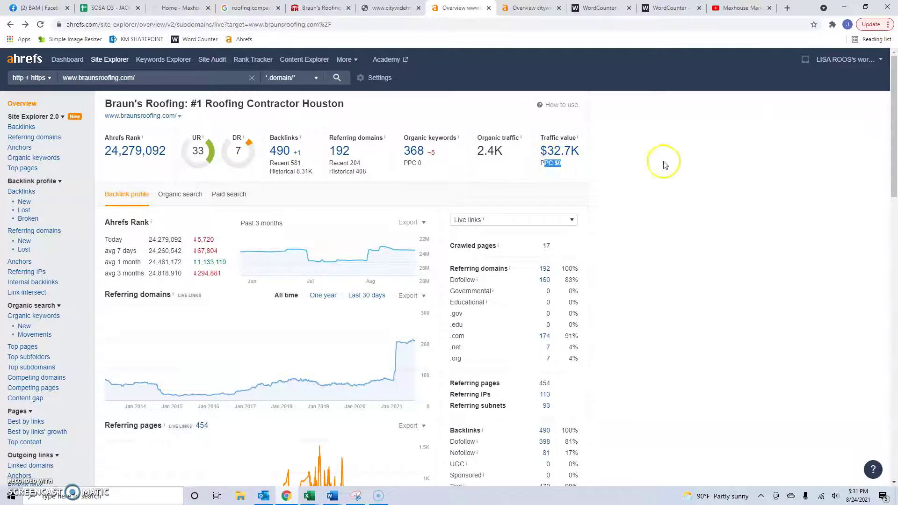
left_click(533, 8)
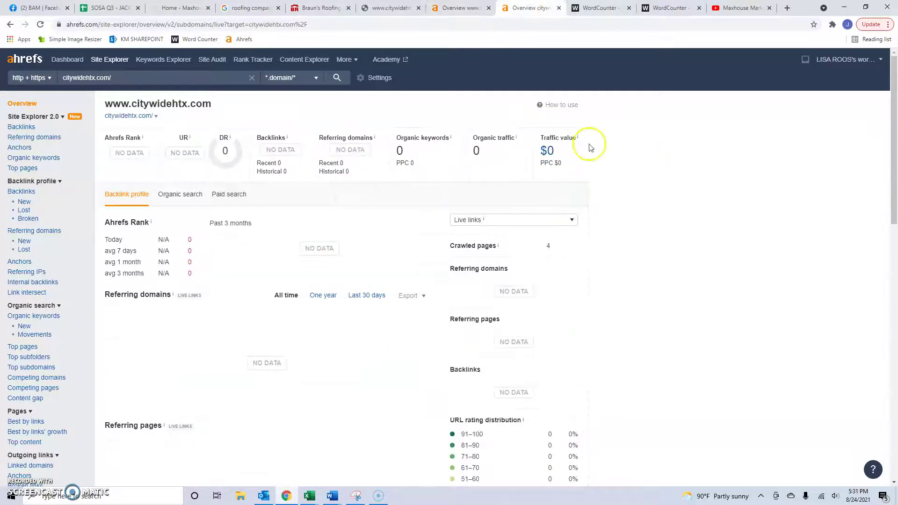
- Open the Ahrefs organic keywords report for braunsroofing.com and look through the keywords it ranks for
left_click(476, 4)
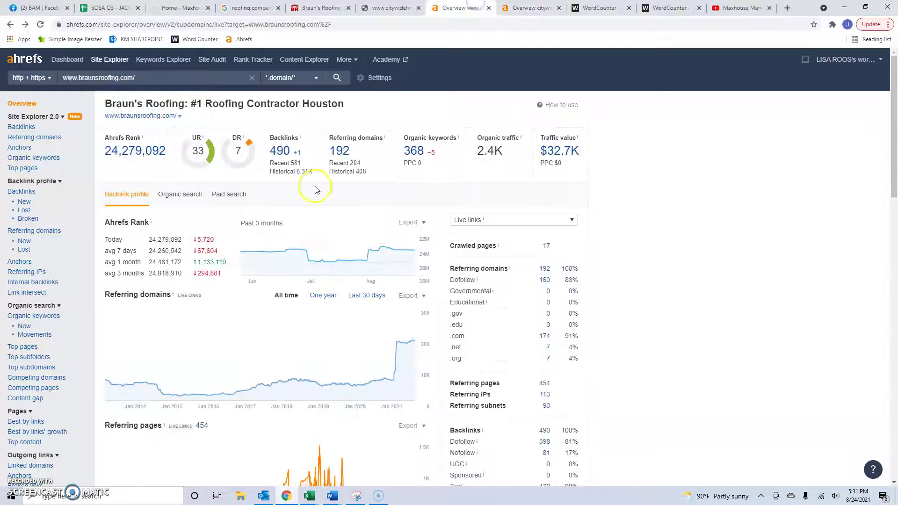
left_click(408, 159)
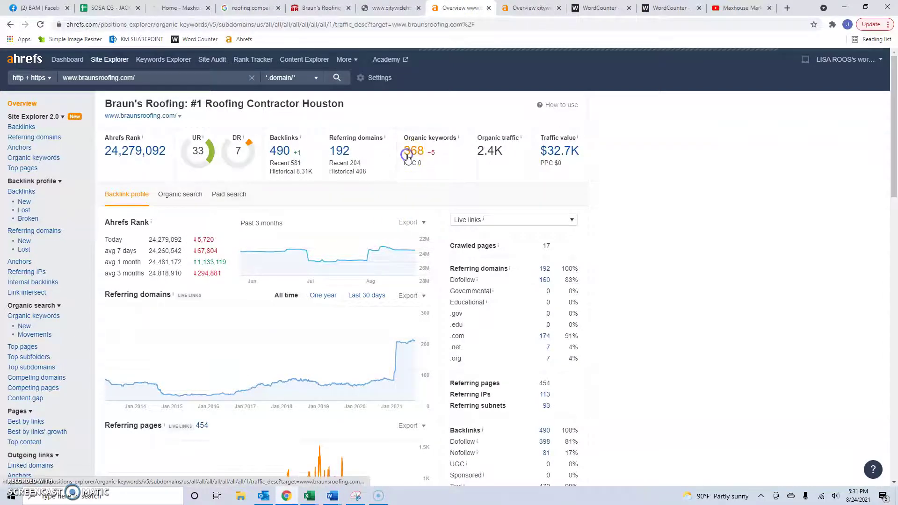
scroll(221, 140, "down", 2)
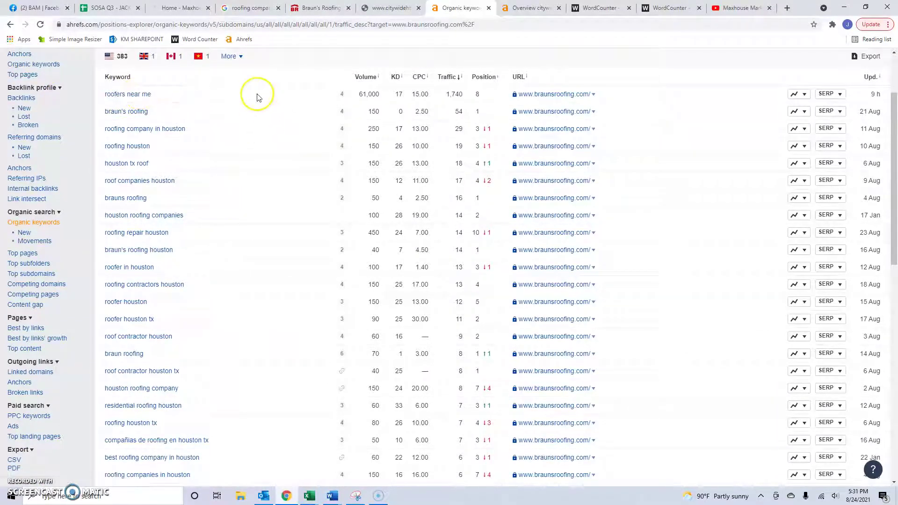
scroll(257, 94, "down", 1)
scroll(260, 113, "down", 2)
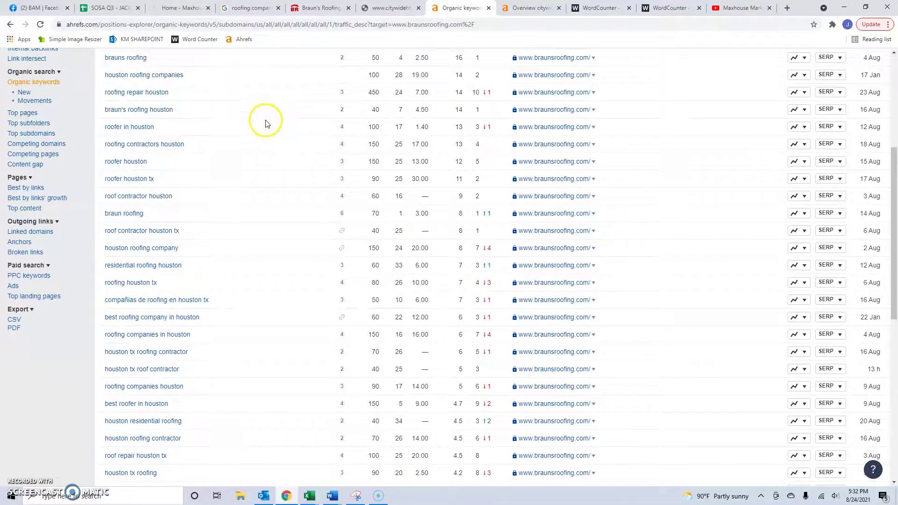
scroll(263, 120, "down", 2)
left_click(214, 145)
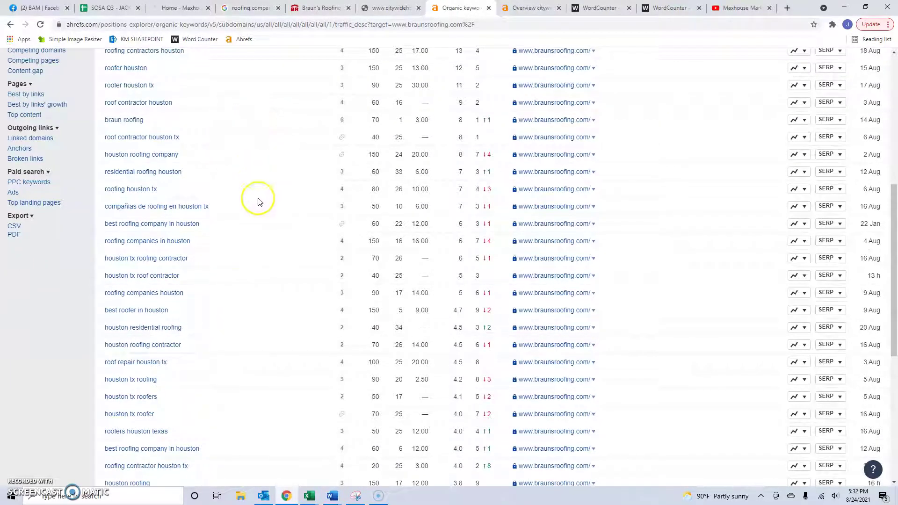
scroll(257, 188, "down", 4)
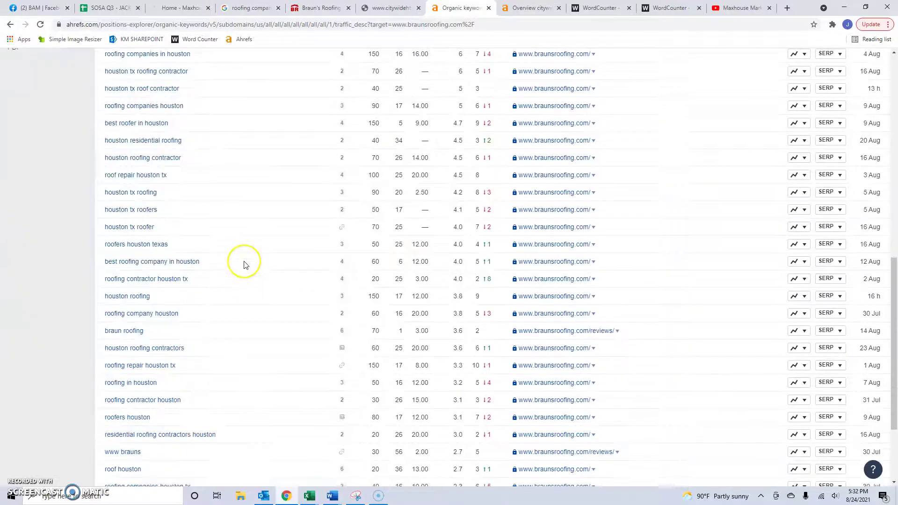
scroll(245, 263, "down", 2)
left_click(243, 266)
scroll(278, 211, "up", 8)
scroll(277, 197, "up", 5)
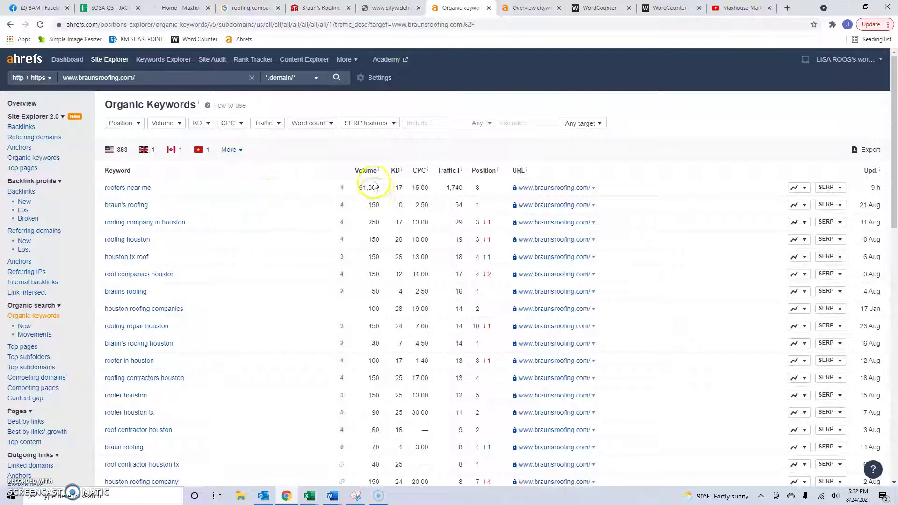
- Highlight the search volume of "roofers near me" and the keyword "roofing company in houston" while reviewing the keyword list
left_click_drag(380, 191, 354, 188)
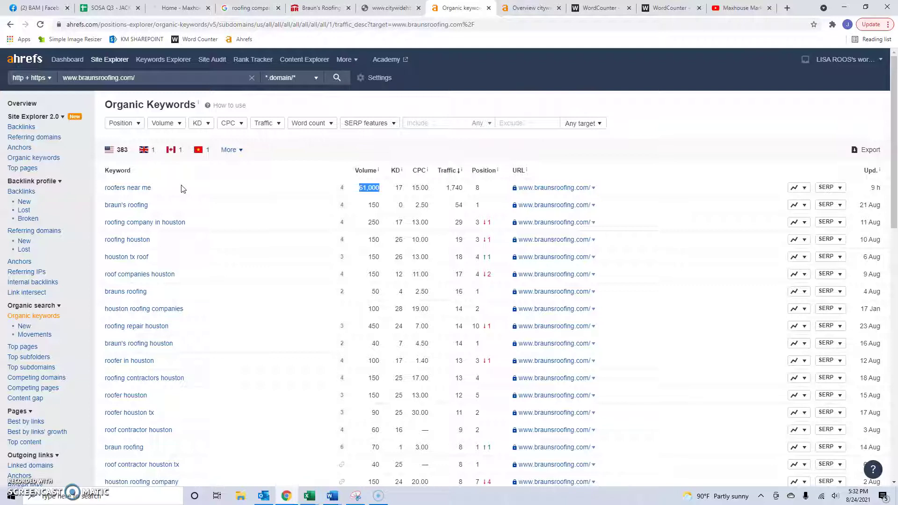
left_click_drag(186, 223, 105, 222)
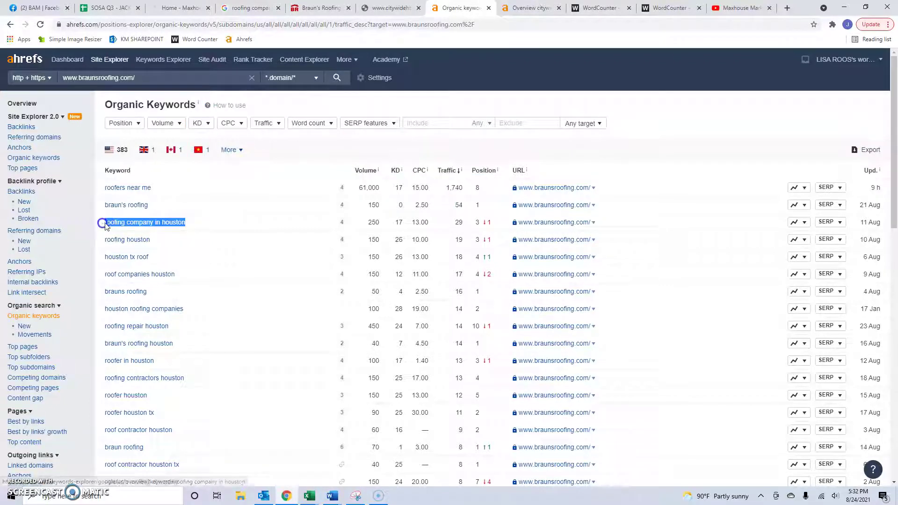
scroll(198, 223, "down", 1)
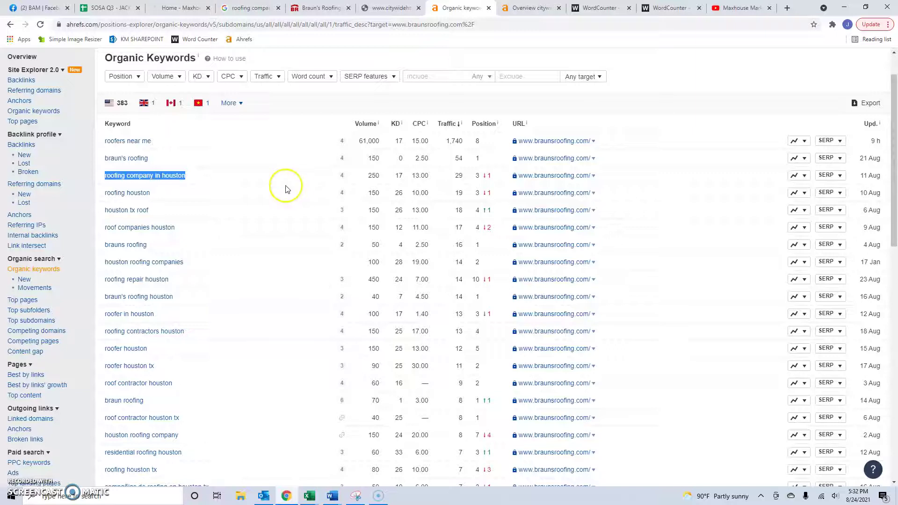
scroll(287, 186, "down", 3)
scroll(300, 154, "up", 4)
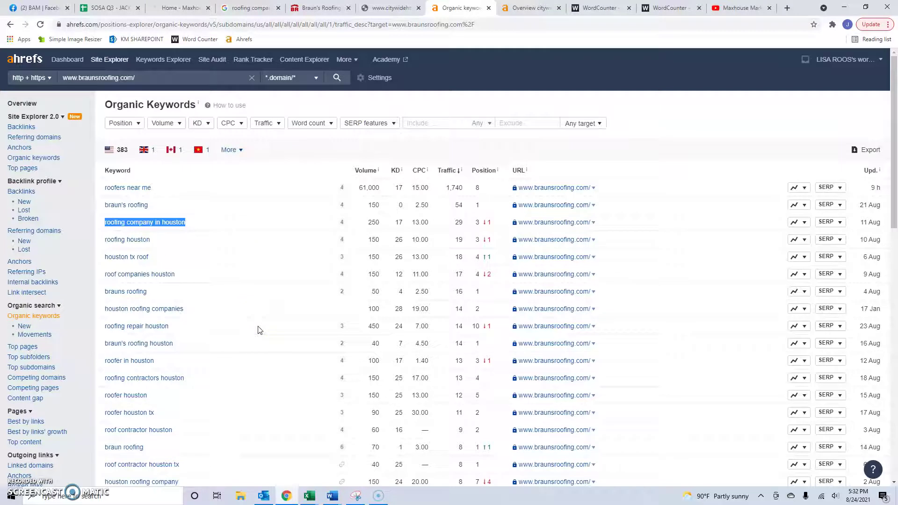
- Return to the Ahrefs overview of braunsroofing.com and compare its backlinks and referring domains with those of citywidehtx.com
key("alt+Left")
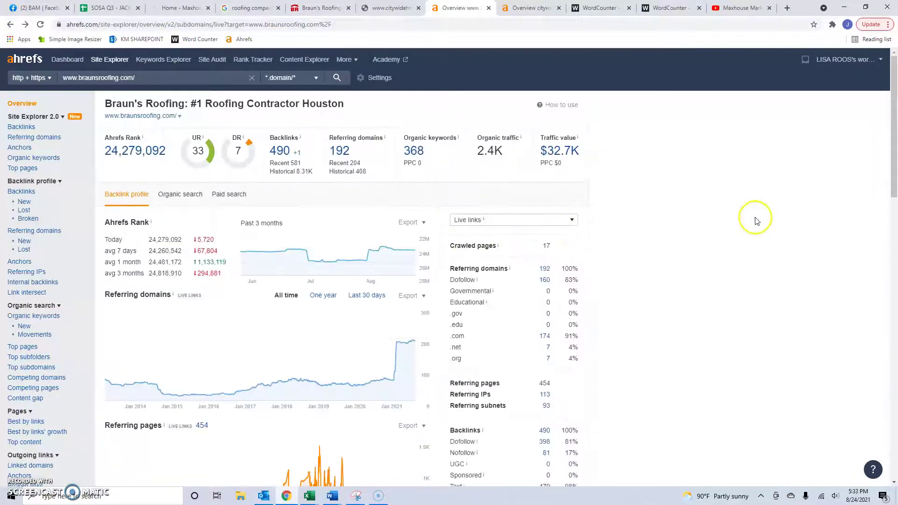
left_click(531, 8)
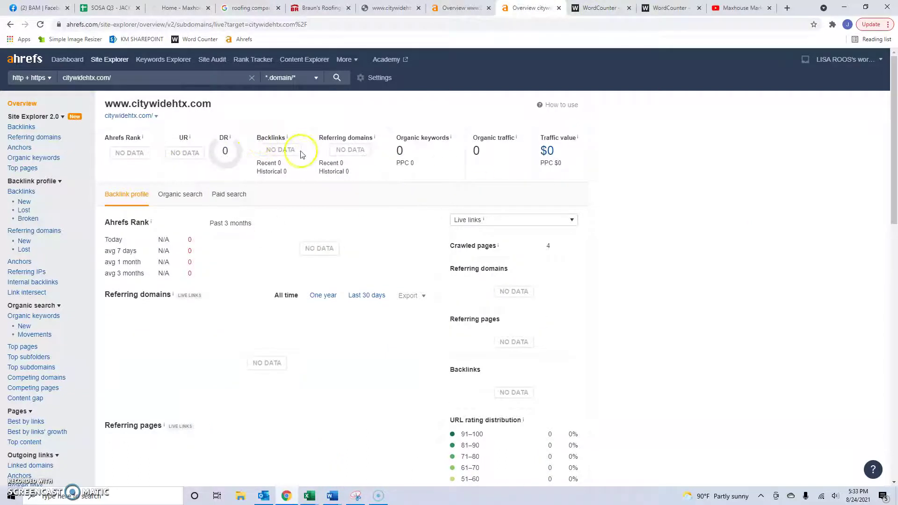
left_click(463, 8)
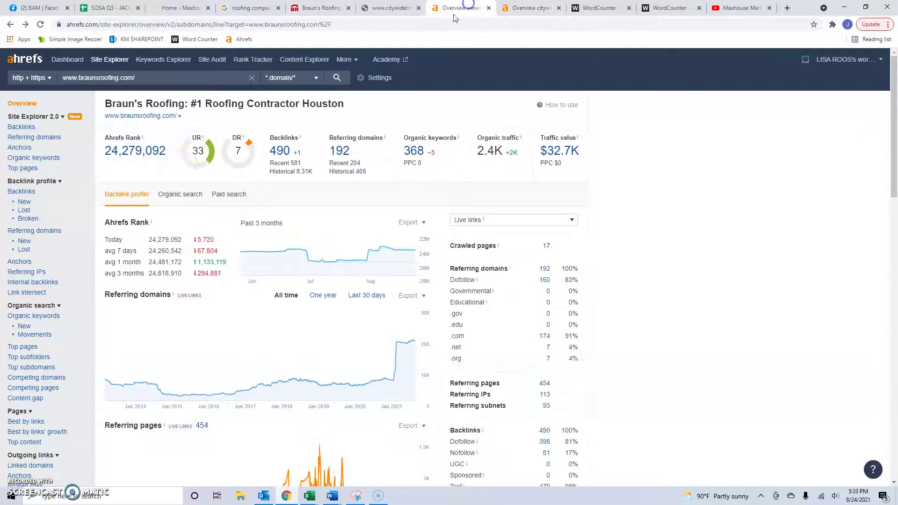